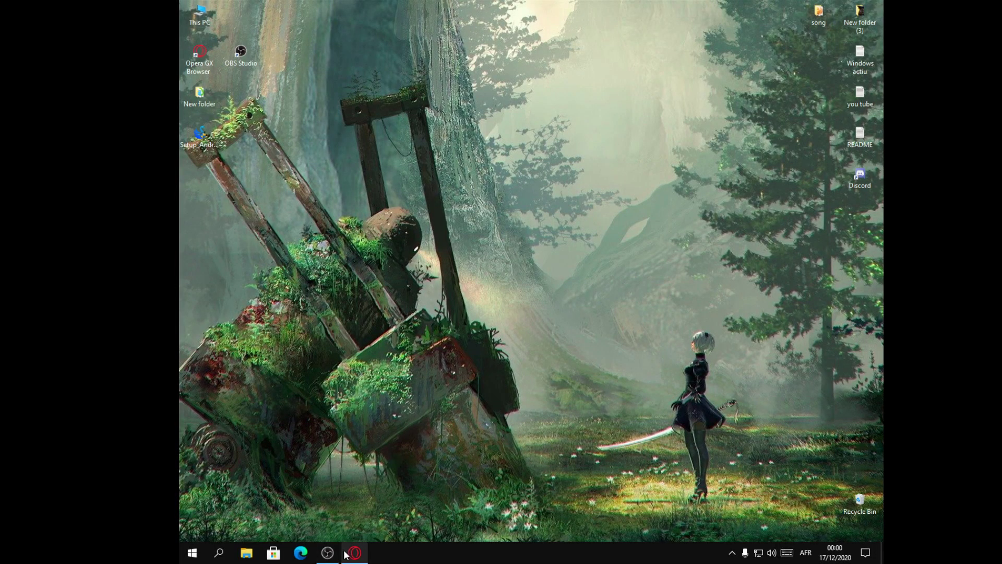
- Run the SmartGaGa setup file from the desktop as administrator and allow it to make changes
click(346, 553)
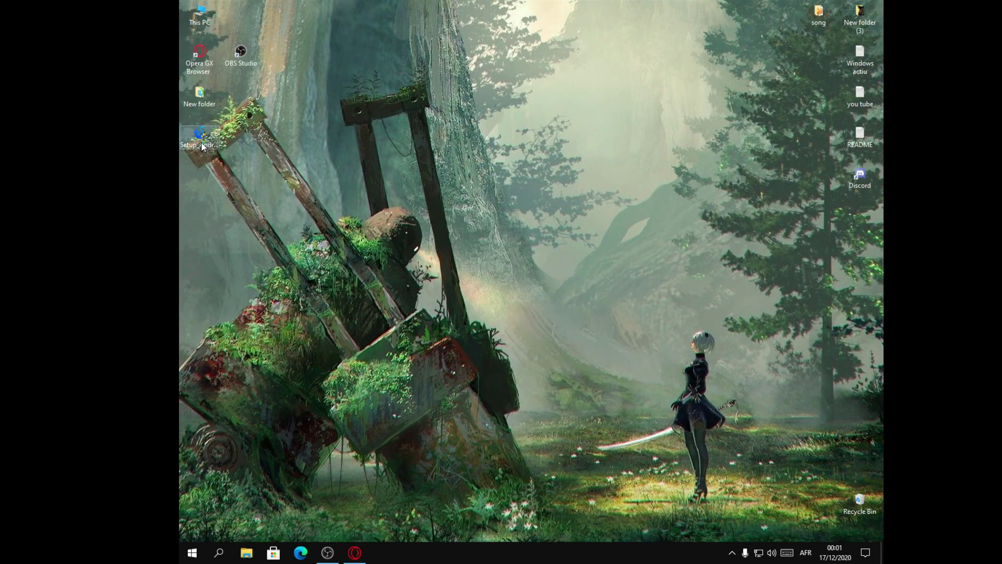
drag(202, 142, 533, 258)
right_click(533, 258)
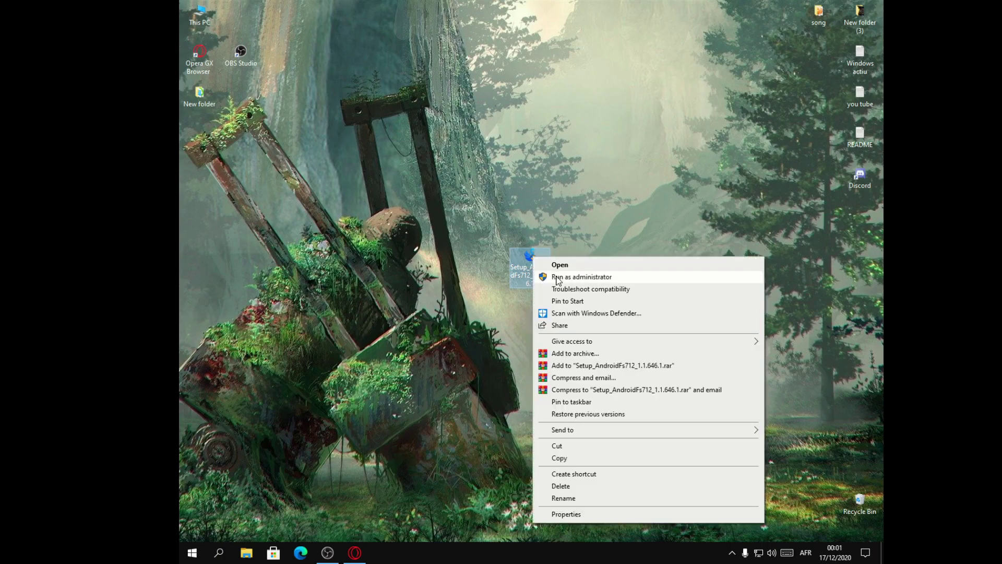
click(564, 272)
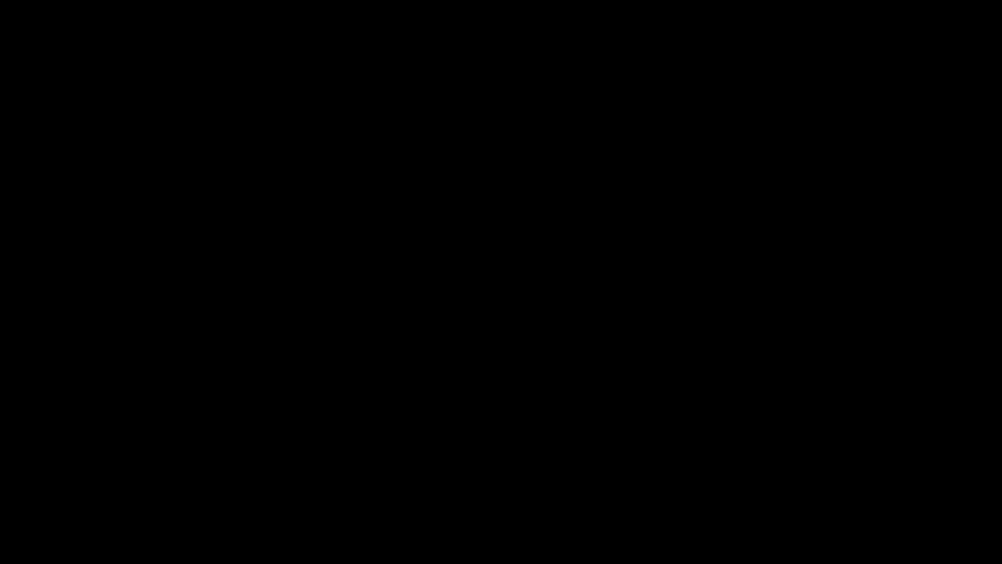
click(467, 346)
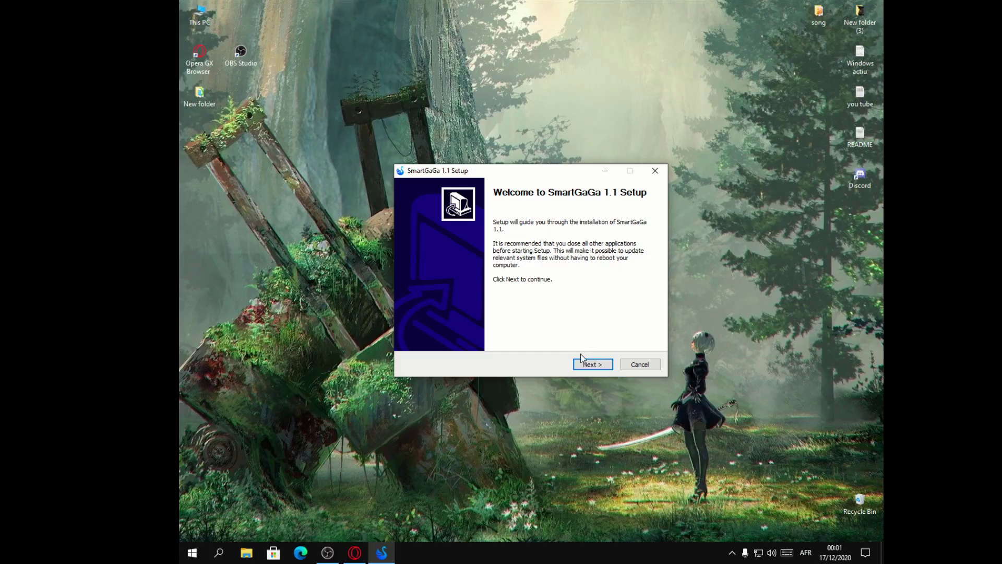
- Install SmartGaGa 1.1 into the default destination folder and finish the setup without running the program
click(589, 364)
click(592, 364)
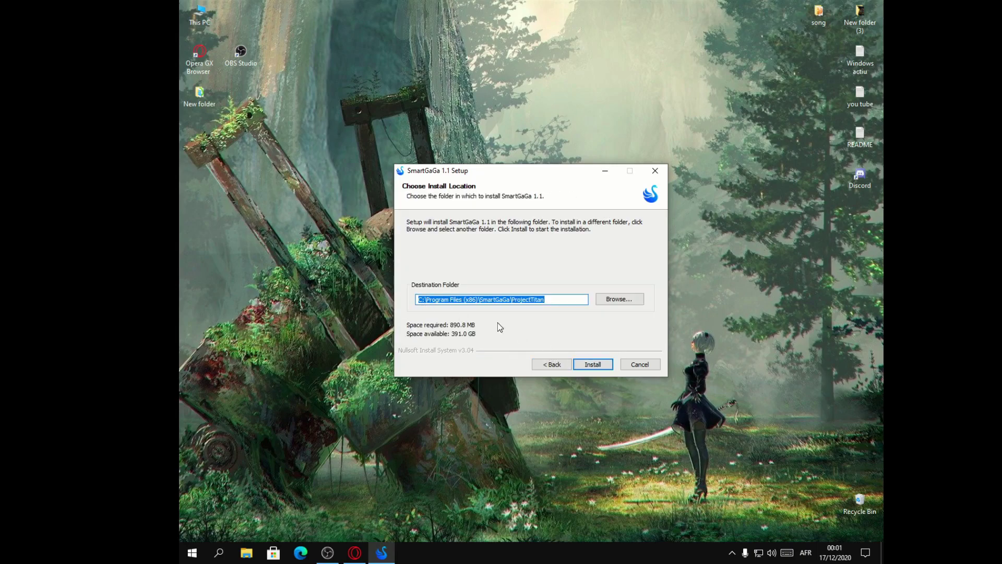
click(591, 365)
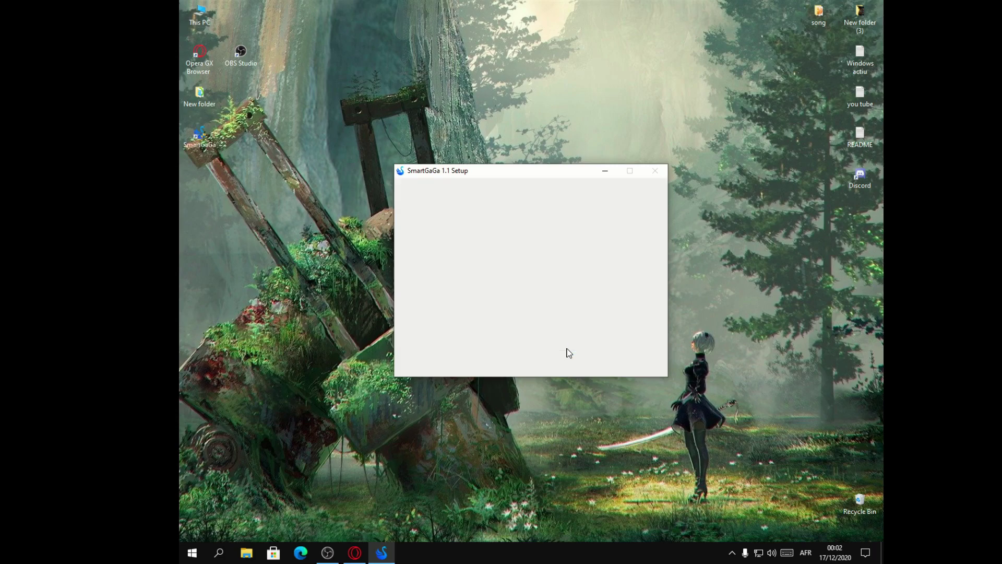
click(509, 264)
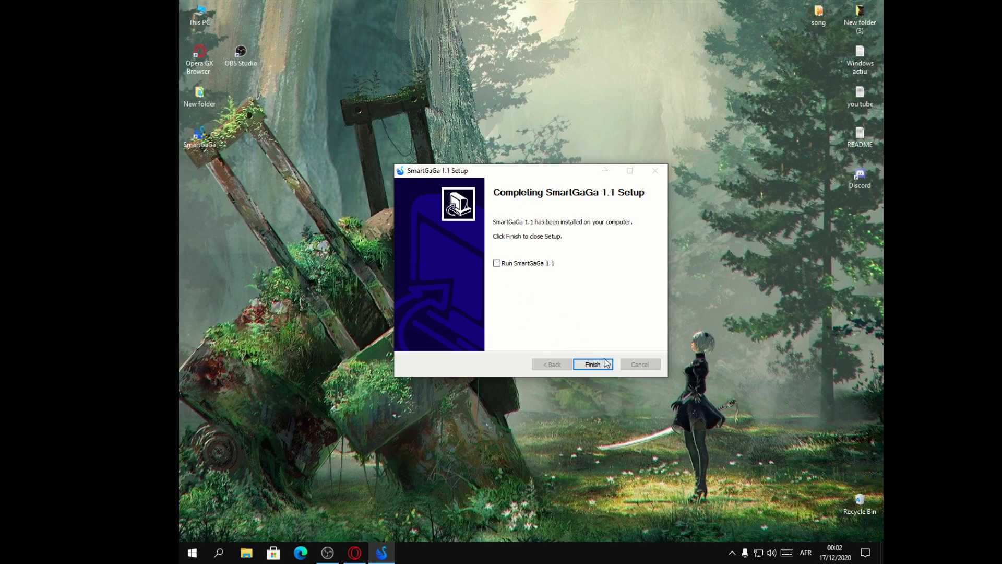
click(593, 363)
right_click(654, 263)
click(656, 264)
right_click(655, 257)
click(647, 261)
right_click(646, 260)
click(654, 287)
right_click(643, 245)
- Move the setup file to the upper row of desktop icons and the SmartGaGa shortcut to the middle of the desktop
drag(530, 258, 290, 18)
drag(199, 135, 594, 260)
right_click(641, 224)
click(673, 258)
right_click(615, 203)
click(634, 237)
- Launch SmartGaGa from its desktop shortcut as administrator and allow it to make changes
right_click(532, 260)
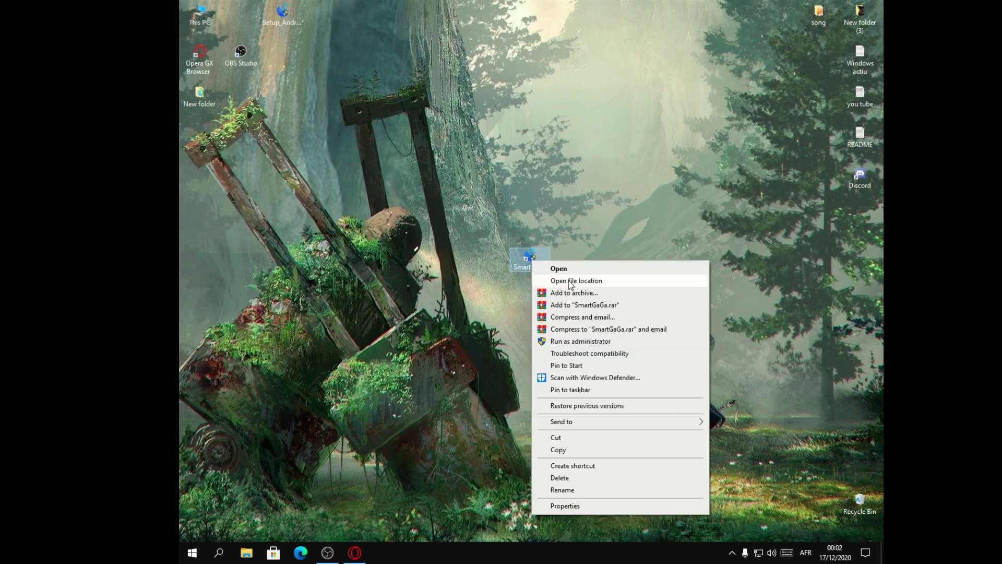
click(571, 342)
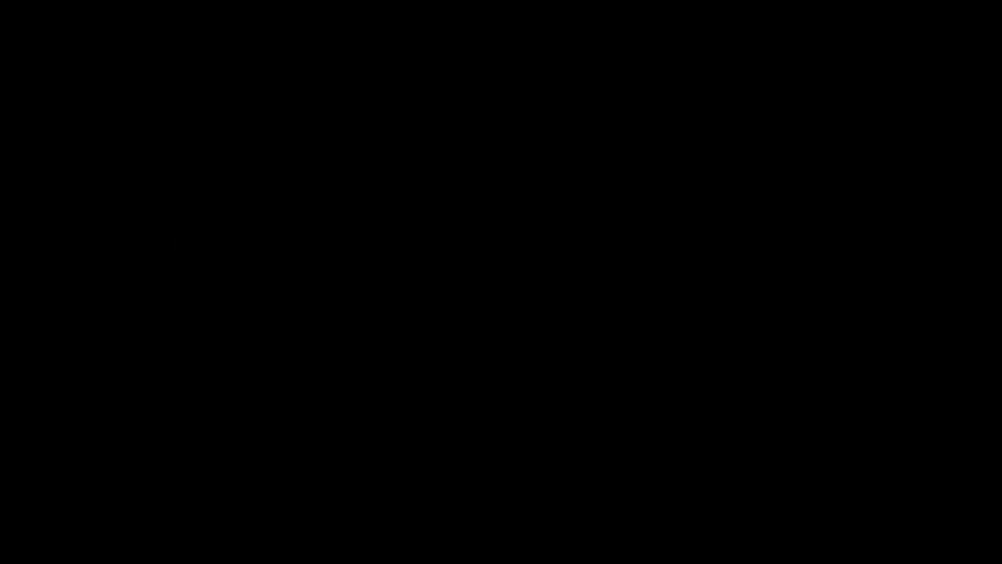
click(474, 356)
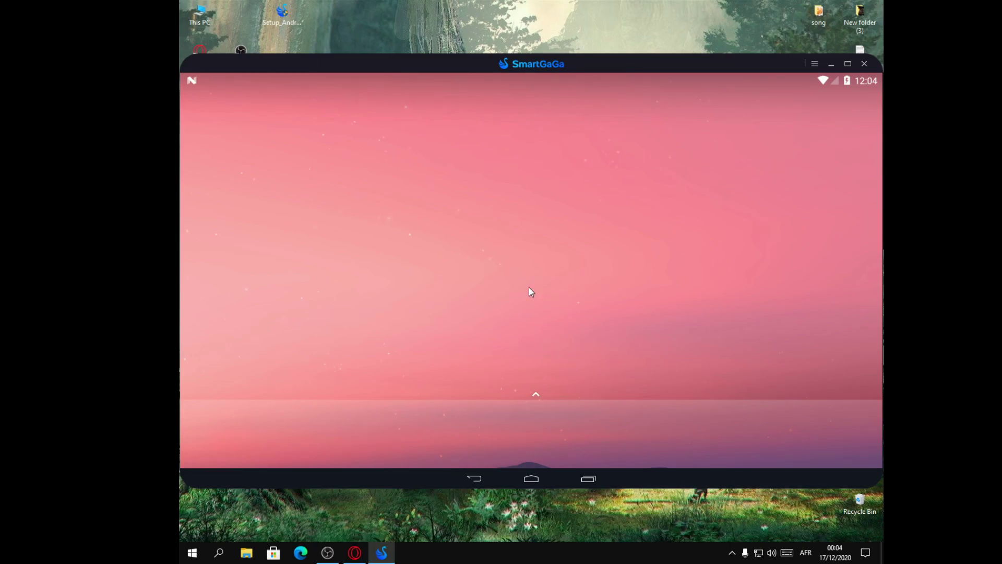
- Check the emulator's version details in its About information and close it
scroll(530, 291, down, 2)
scroll(540, 331, up, 2)
scroll(529, 299, down, 2)
scroll(548, 360, up, 2)
click(814, 64)
click(805, 188)
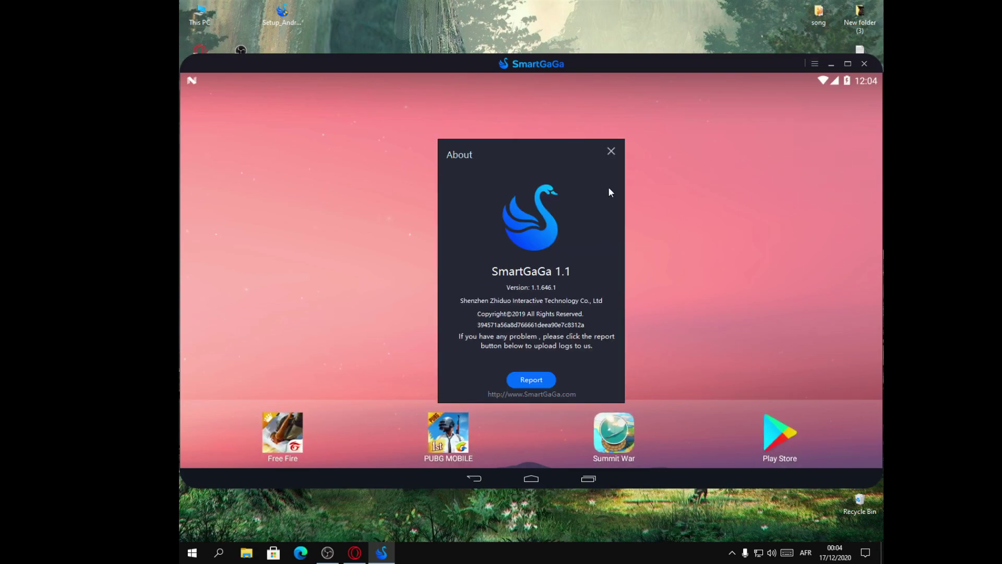
click(611, 151)
- Switch to Opera GX and download sft.rar from Google Drive despite the missing virus scan
click(353, 554)
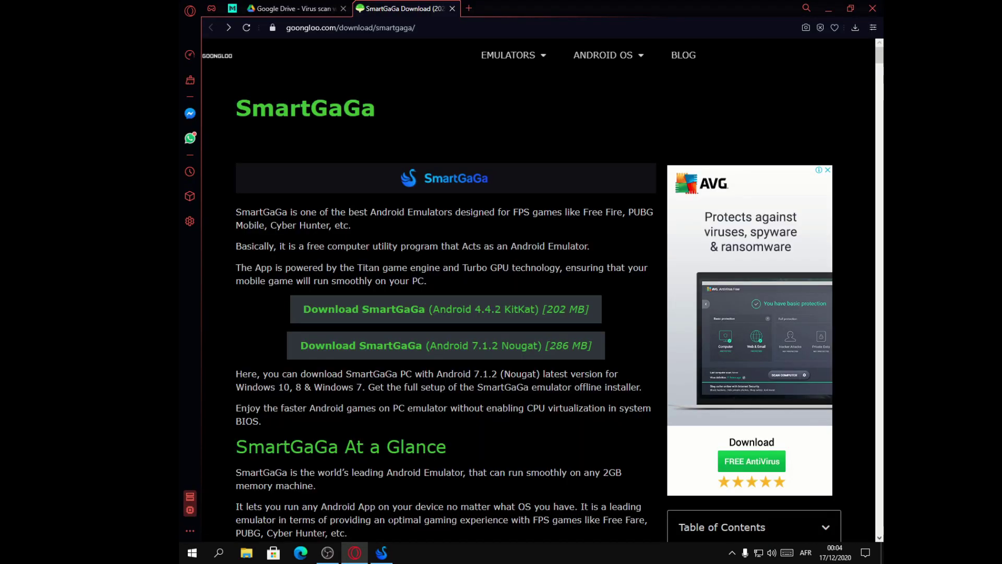
click(308, 8)
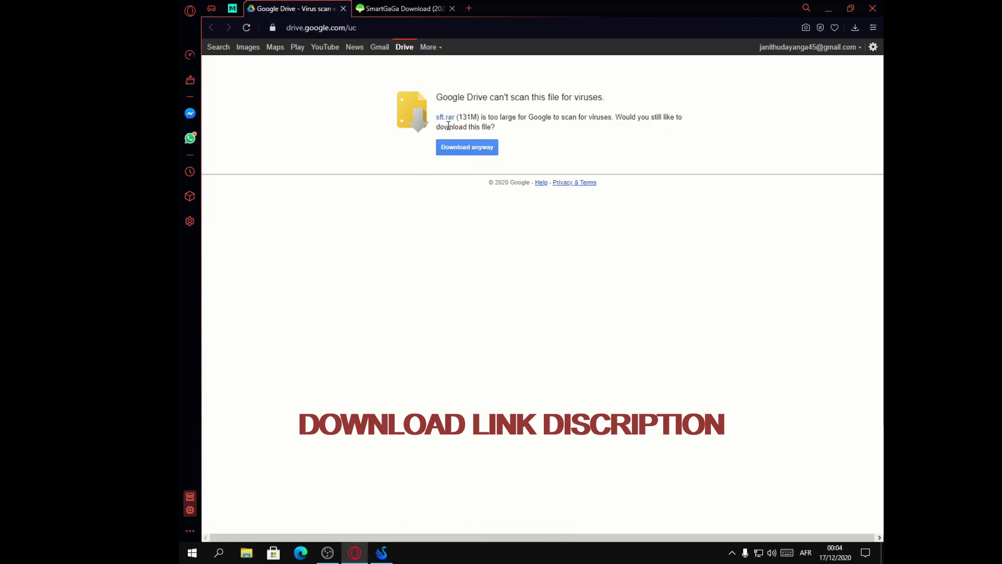
click(466, 148)
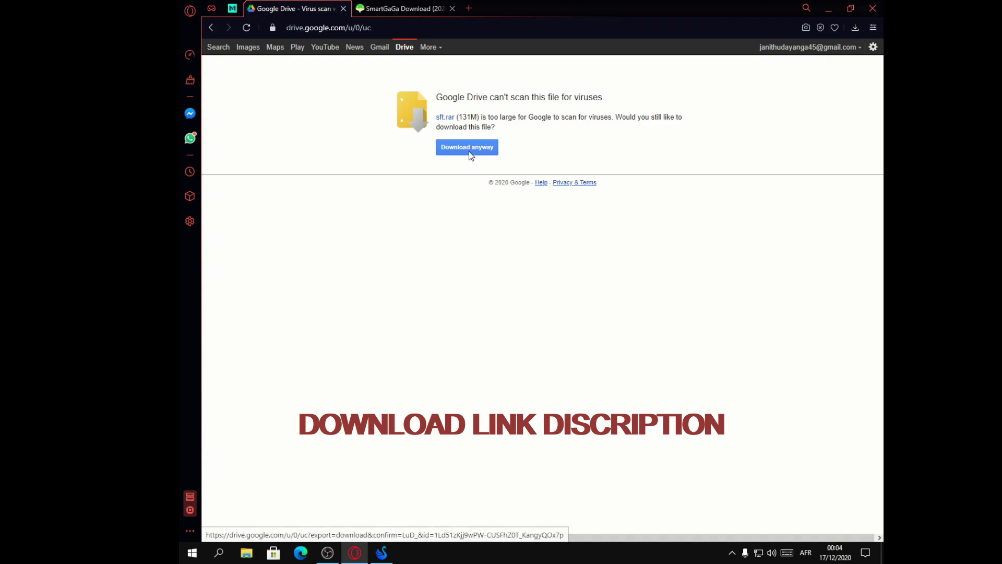
click(461, 149)
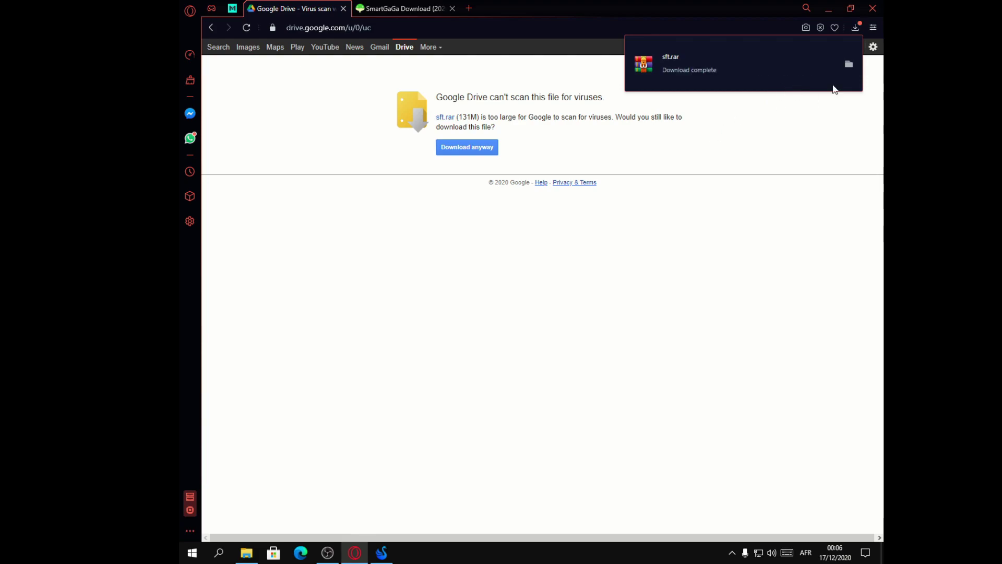
- Show the downloaded sft archive in its folder and extract it into Downloads
click(848, 63)
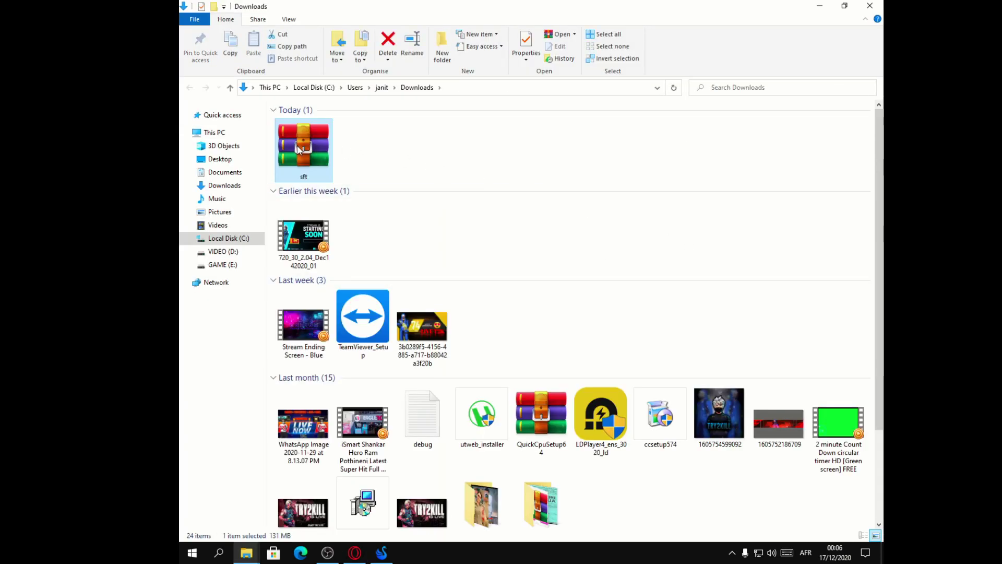
right_click(296, 146)
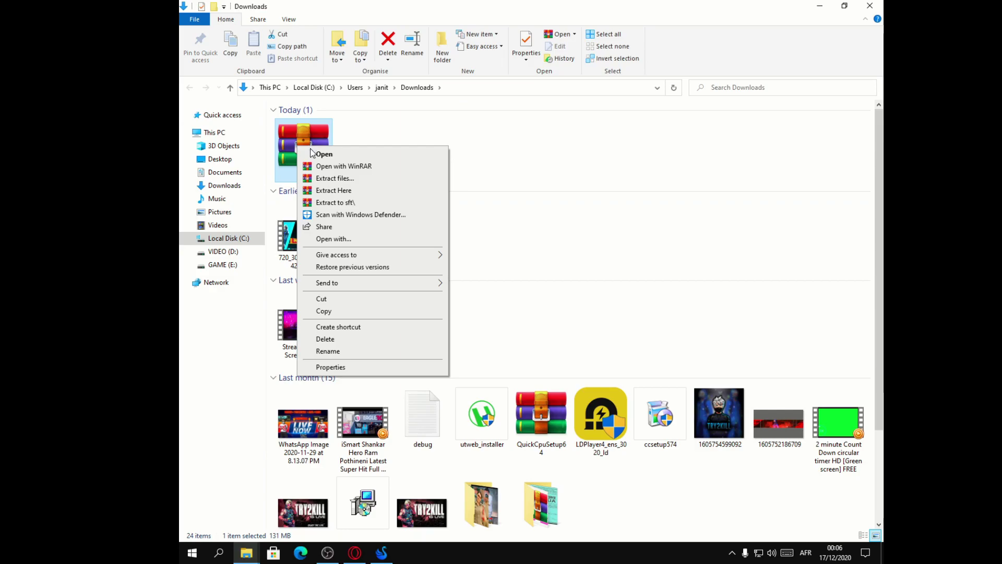
click(326, 191)
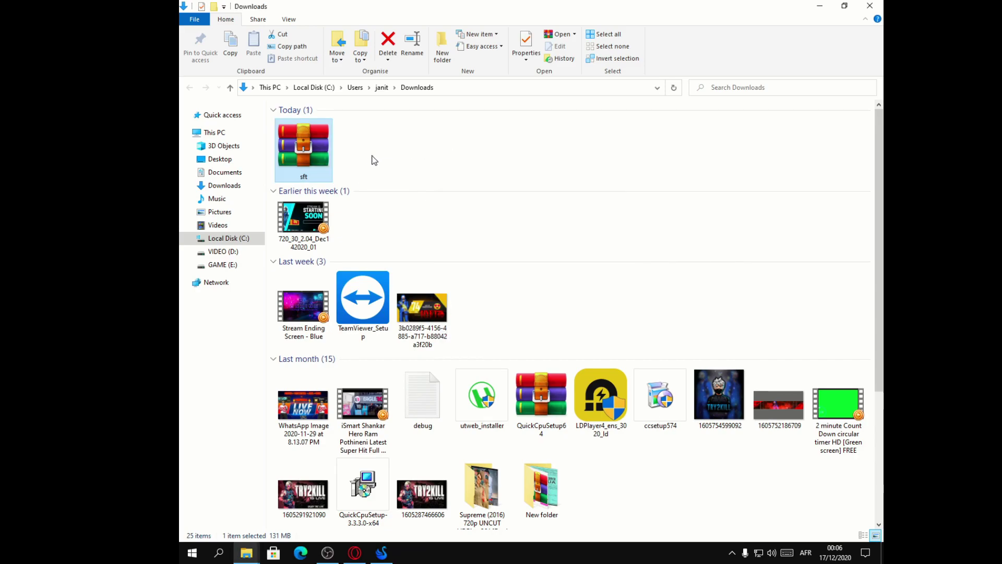
- Move the extracted sft folder from Downloads to the desktop and minimize the SmartGaGa window
scroll(629, 360, down, 2)
right_click(683, 426)
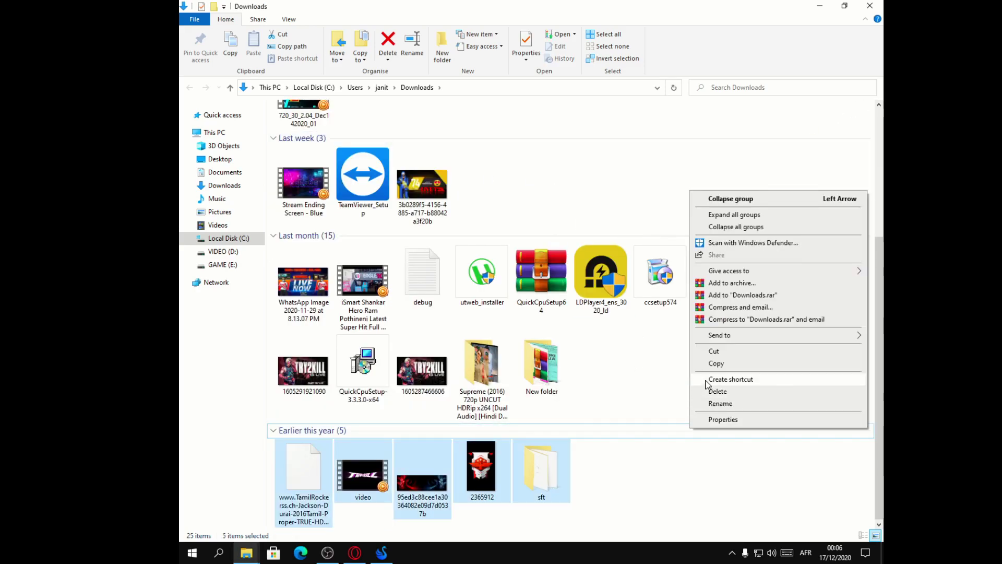
right_click(643, 370)
click(653, 420)
scroll(631, 417, down, 3)
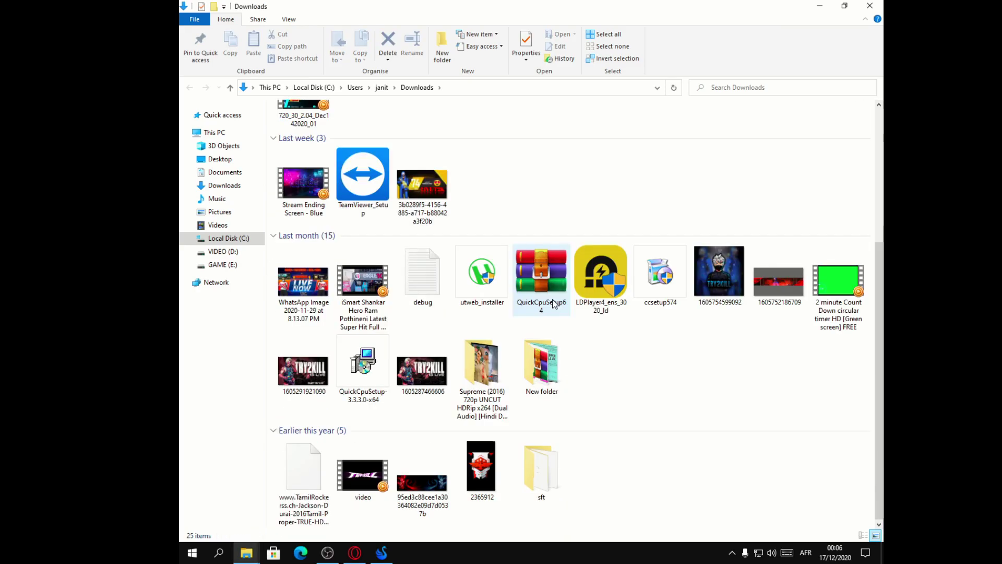
click(541, 470)
click(846, 6)
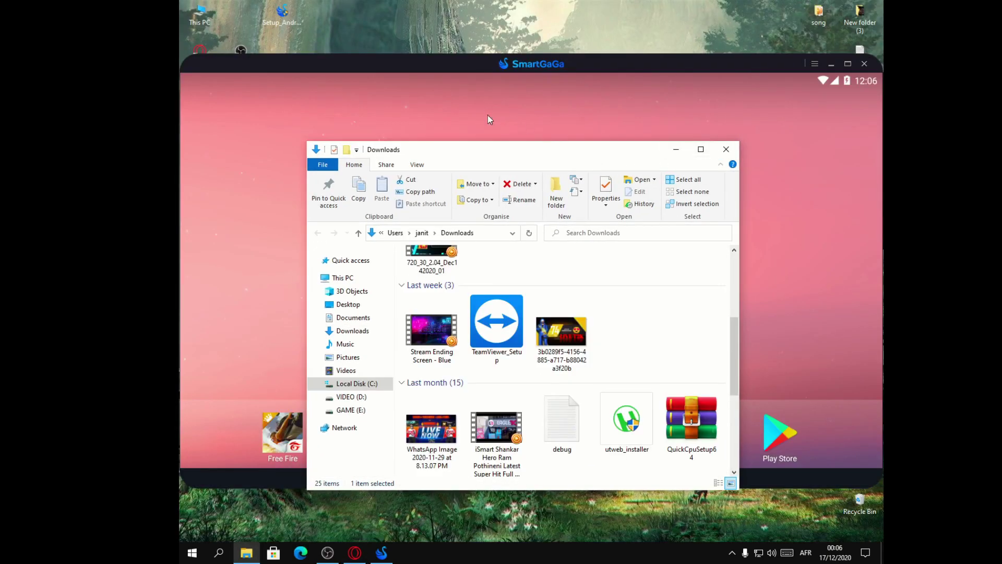
scroll(615, 275, down, 6)
drag(690, 420, 530, 16)
click(831, 65)
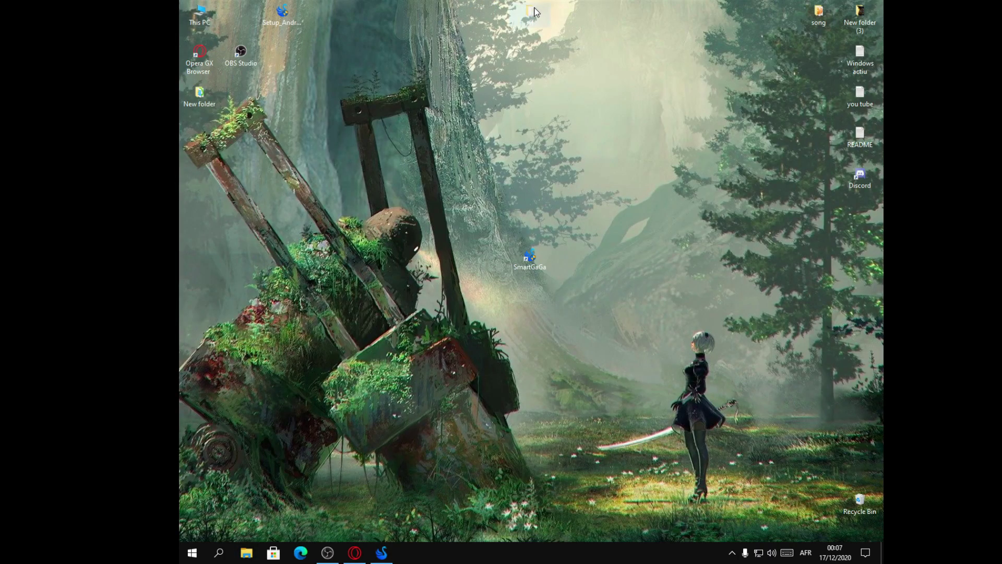
- Open the sft folder from the desktop, place its window over SmartGaGa and select the com.tencent.txgoogleinstaller-1 file
right_click(259, 208)
click(192, 175)
double_click(192, 175)
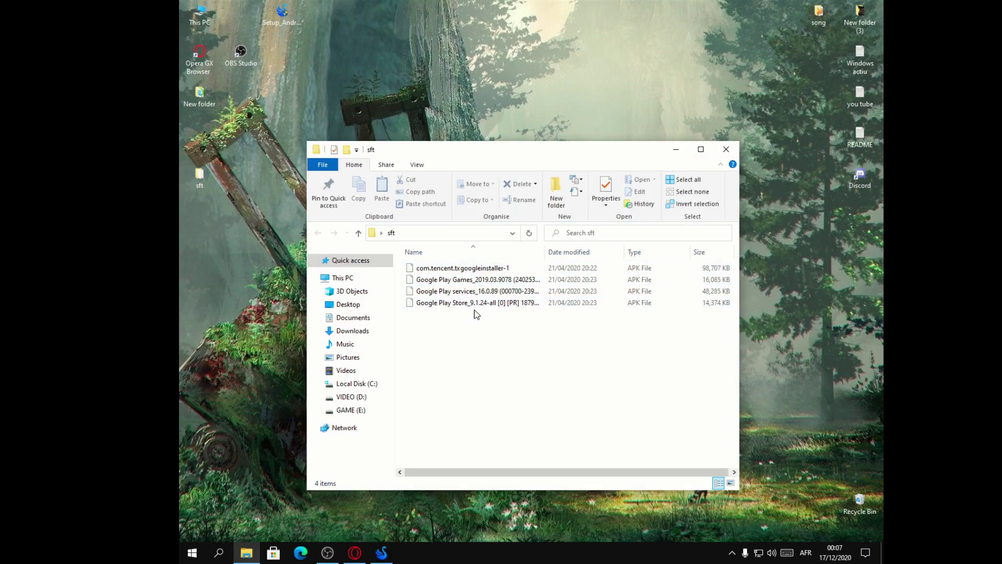
drag(435, 174, 435, 173)
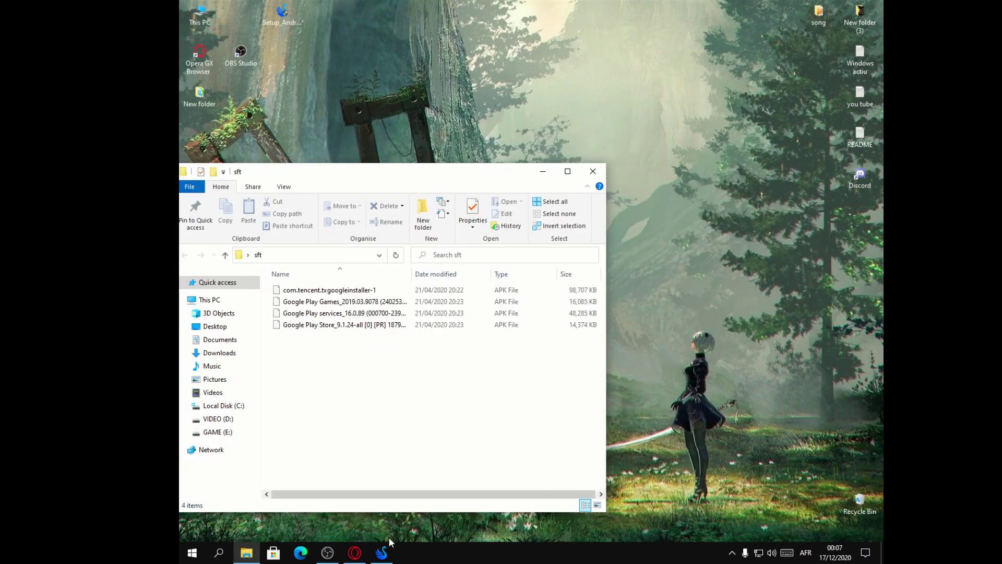
click(381, 553)
click(463, 508)
drag(343, 187, 316, 238)
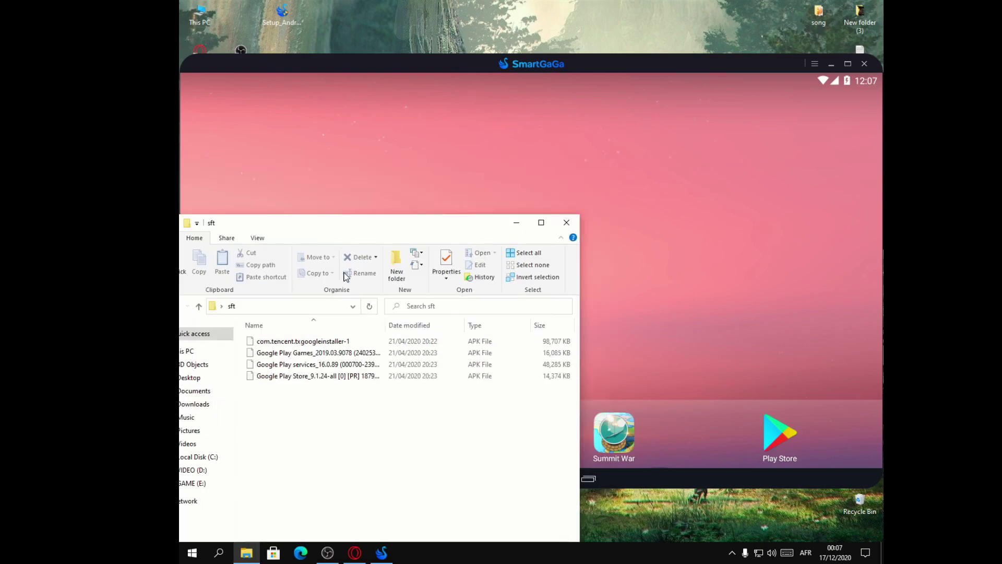
click(339, 341)
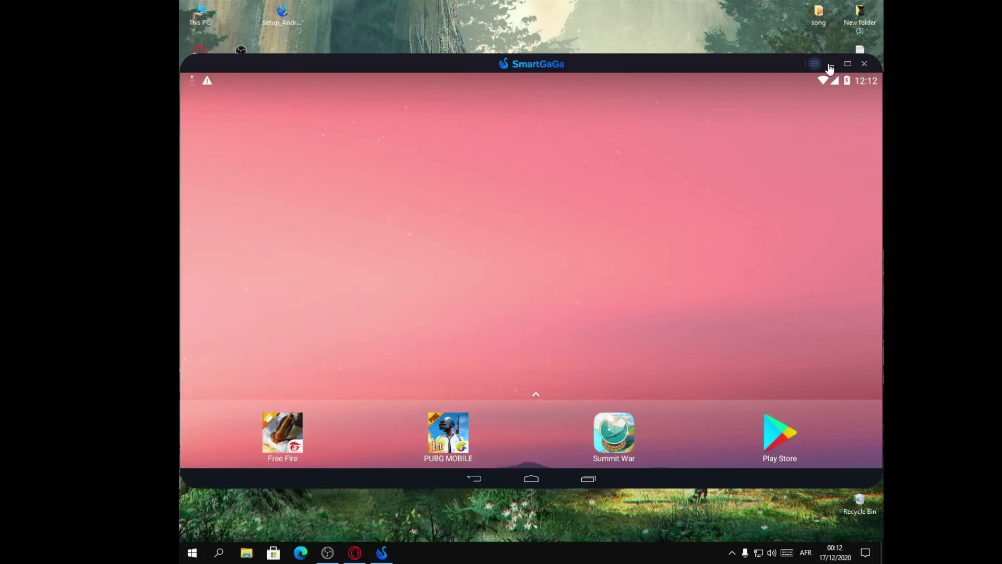
- Open the sft folder from the desktop, return to SmartGaGa and decline turning on Play Protect
click(831, 64)
drag(200, 178, 241, 219)
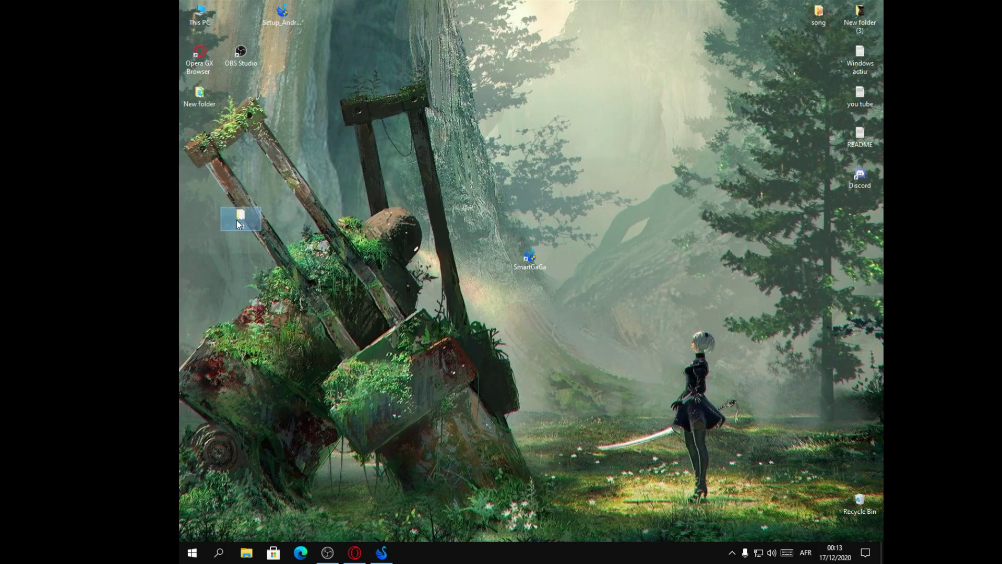
double_click(237, 220)
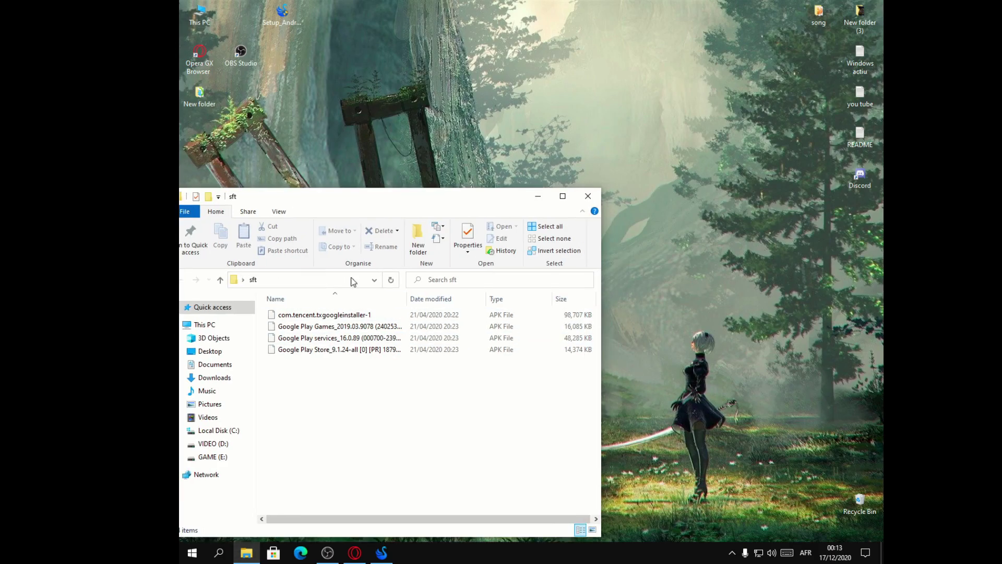
click(381, 553)
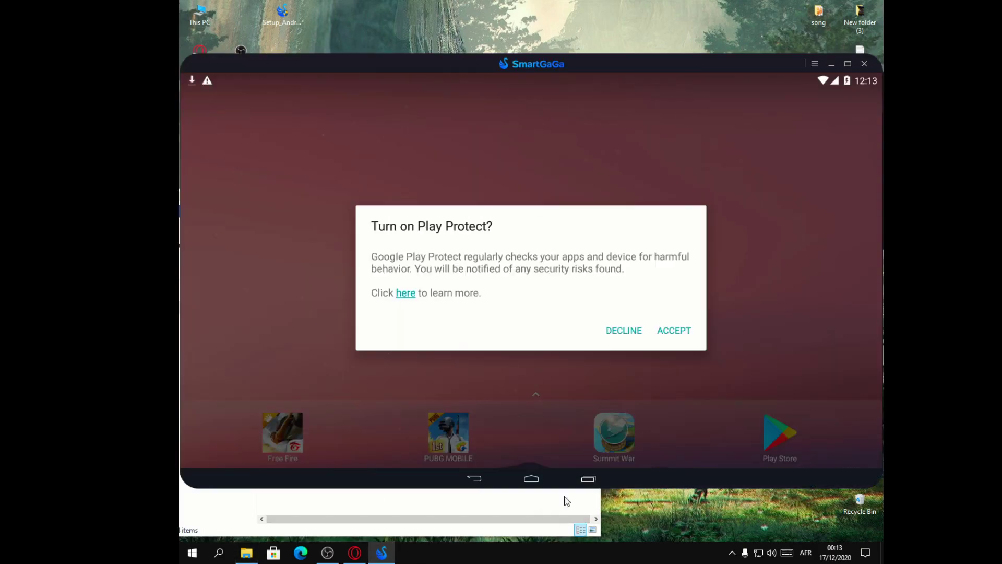
click(617, 335)
- Add the com.tencent.txgoogleinstaller-1, Google Play Games, Google Play services and Google Play Store APK files from the sft folder to SmartGaGa
click(469, 508)
drag(306, 315, 706, 311)
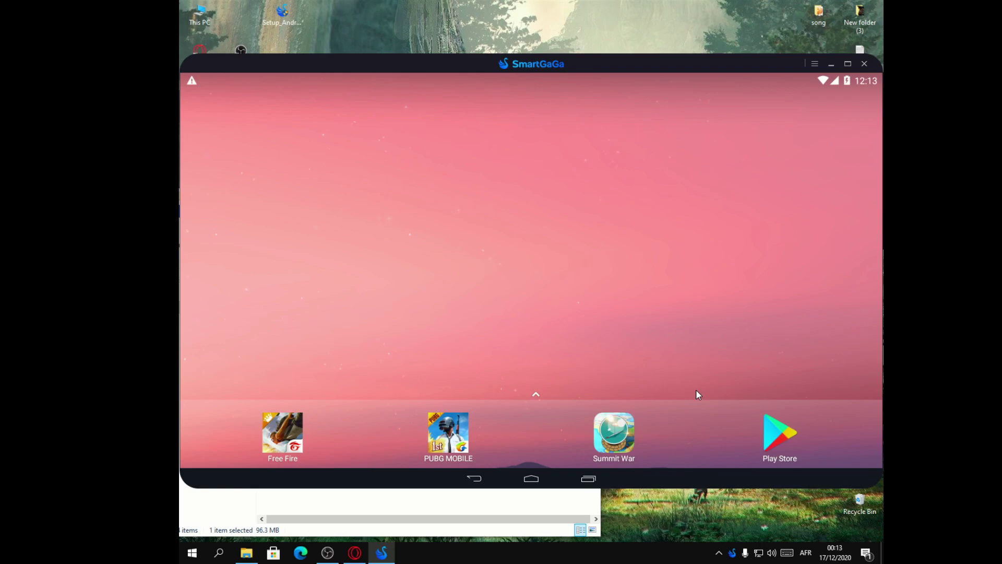
click(467, 511)
click(339, 326)
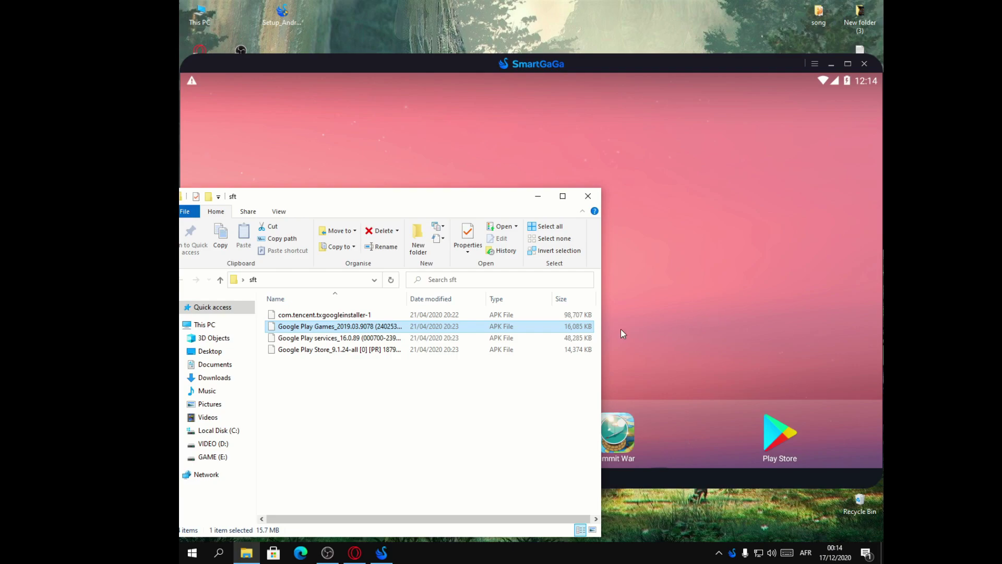
drag(334, 337, 709, 345)
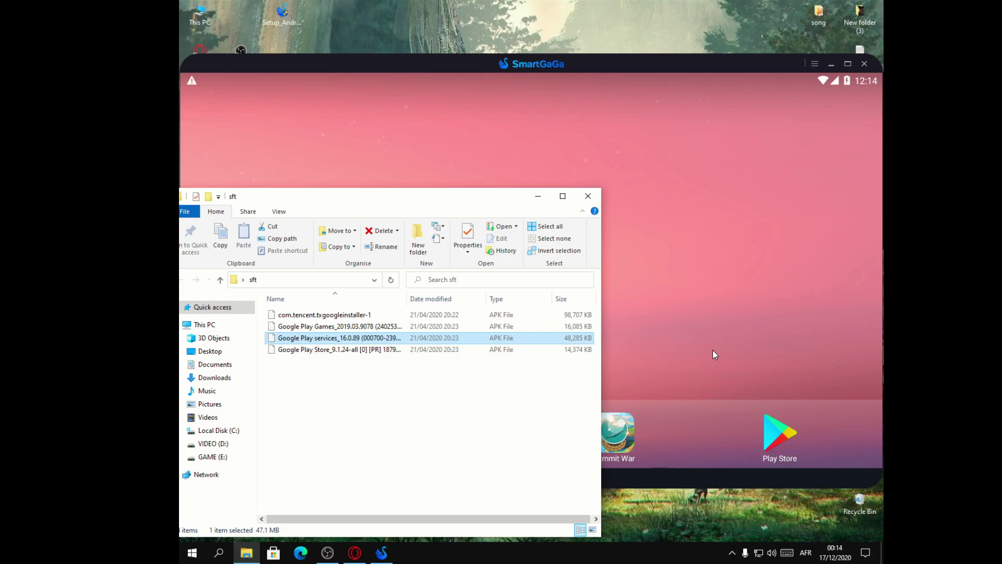
drag(332, 351, 668, 351)
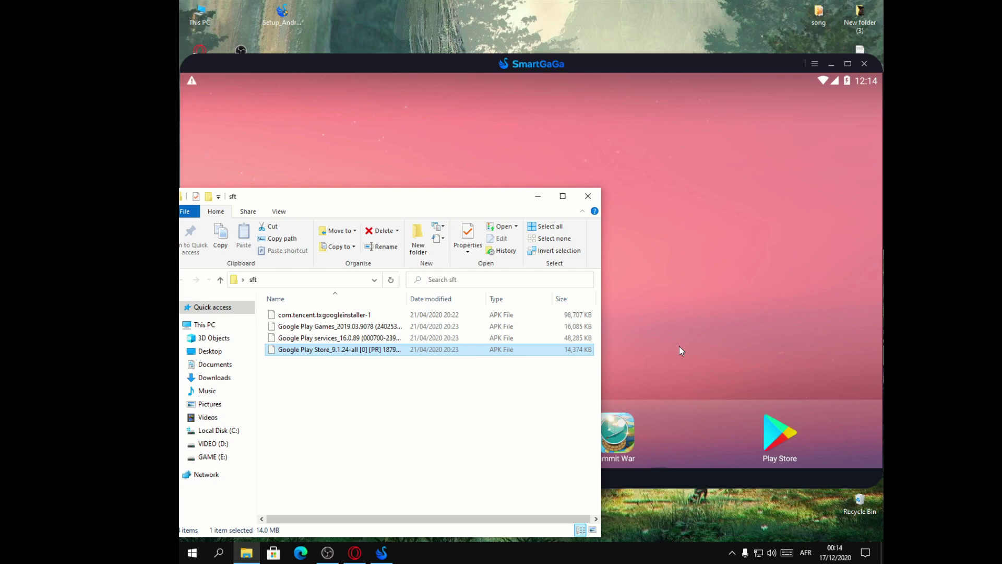
- Open the Play Store from the emulator's list of apps and start signing in to Google Play
click(630, 330)
click(536, 394)
key(Escape)
drag(536, 373, 599, 197)
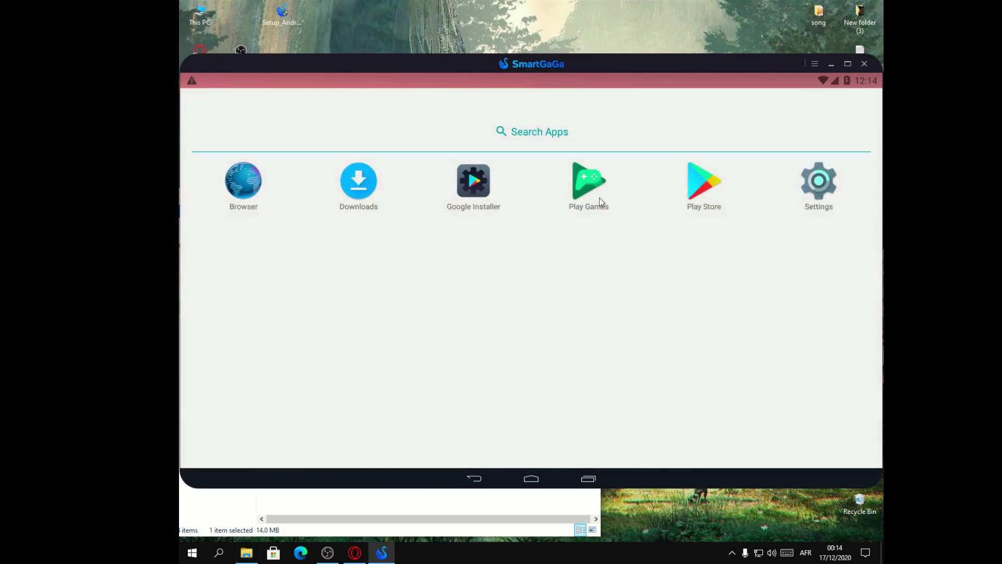
click(702, 190)
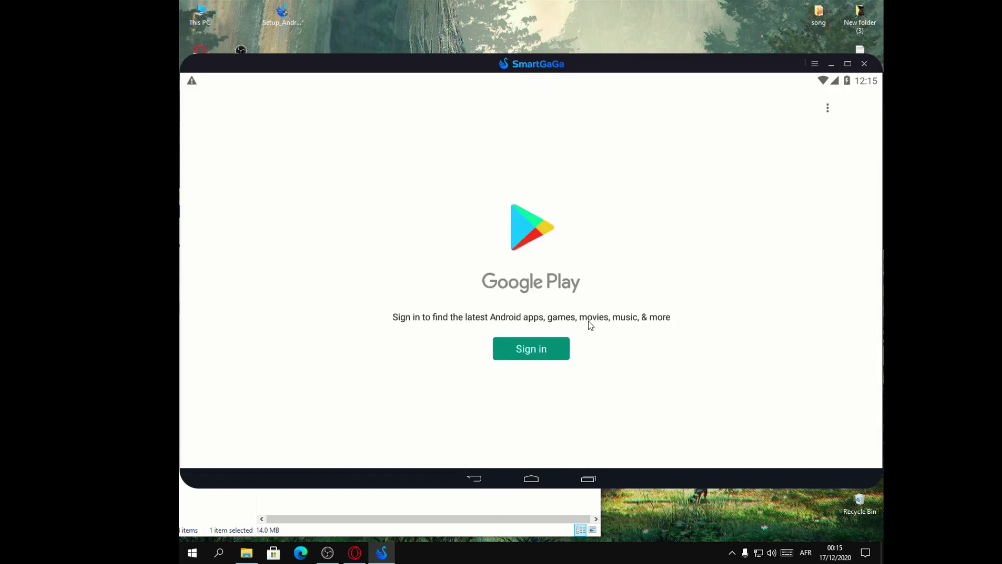
click(529, 346)
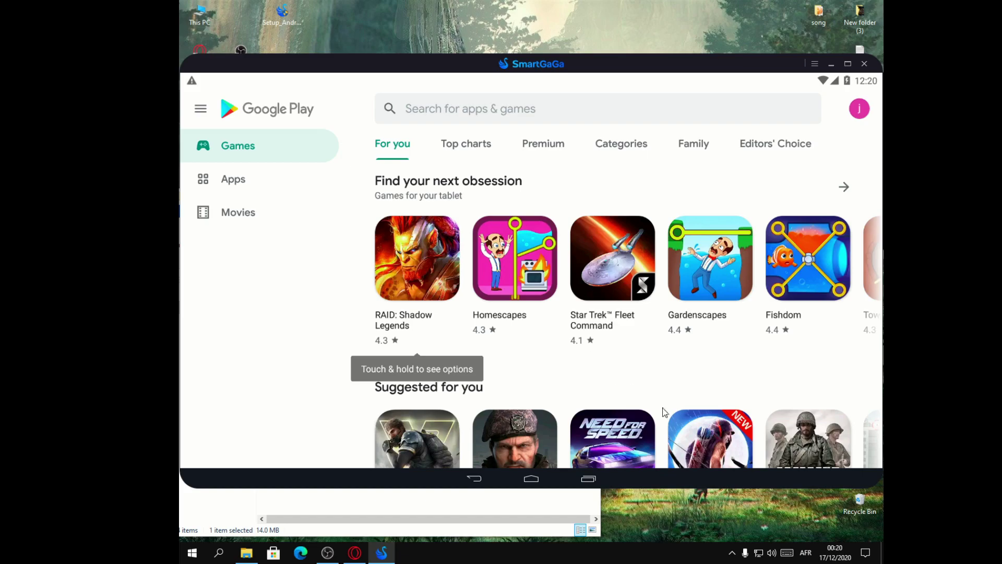
- Search the Play Store for "ff" and install Garena Free Fire-New Beginning
click(505, 115)
text(ff)
click(403, 150)
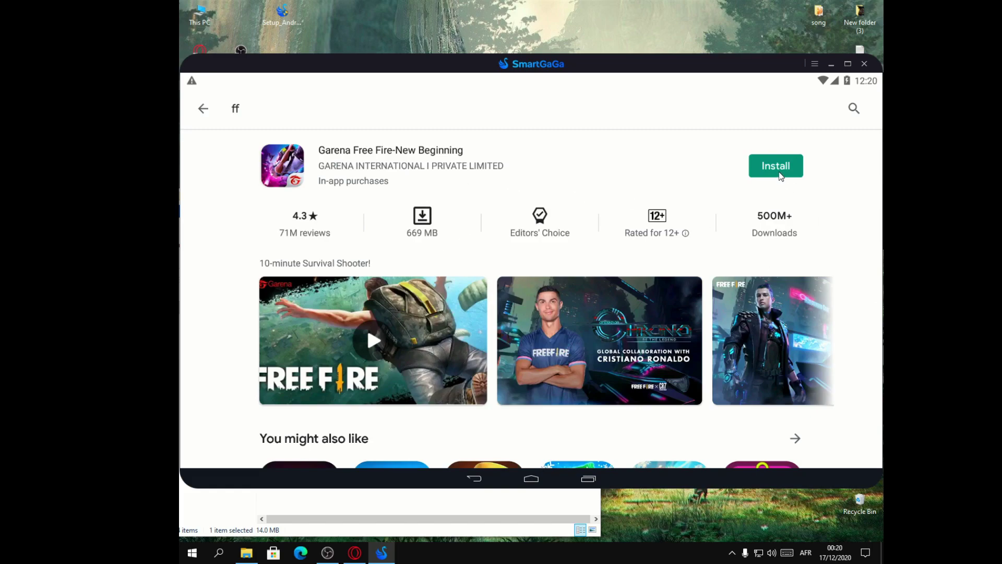
click(782, 177)
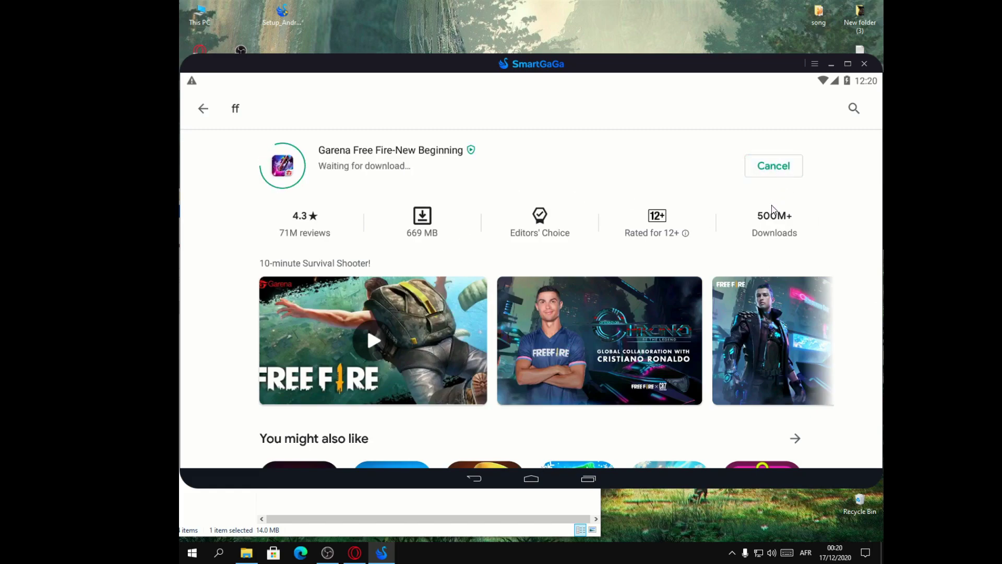